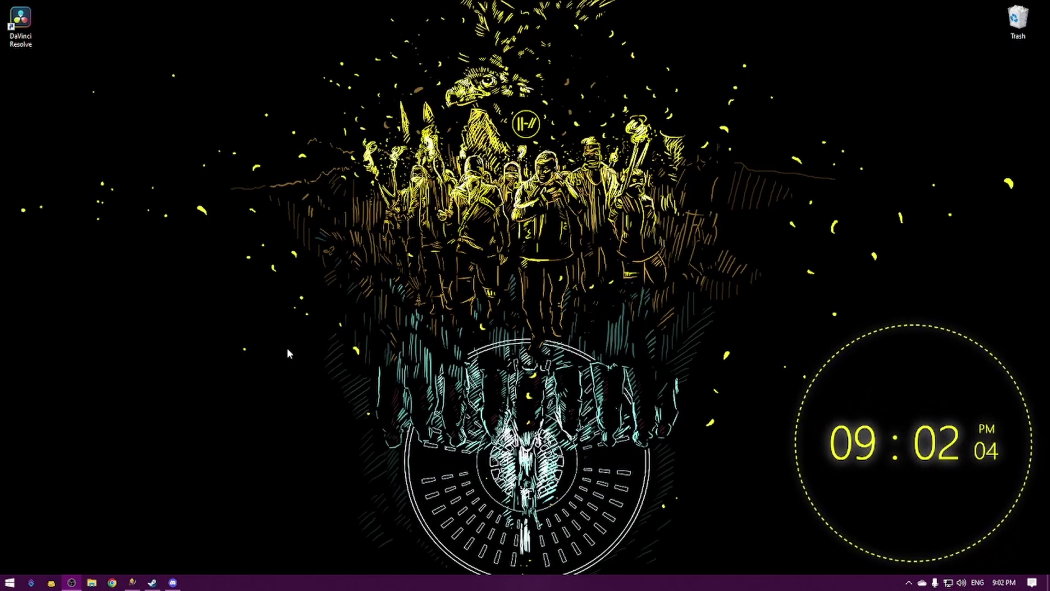
Launch DaVinci Resolve 18 and open the Untitled Project from the Project Manager.
{"action": "double_click", "coordinate": [24, 22]}
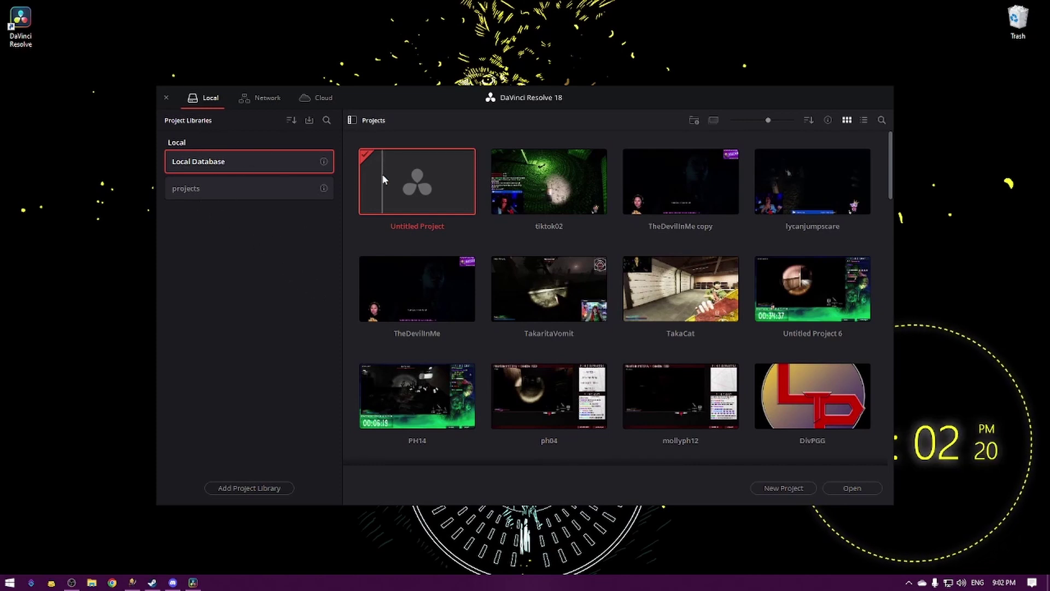
{"action": "double_click", "coordinate": [423, 185]}
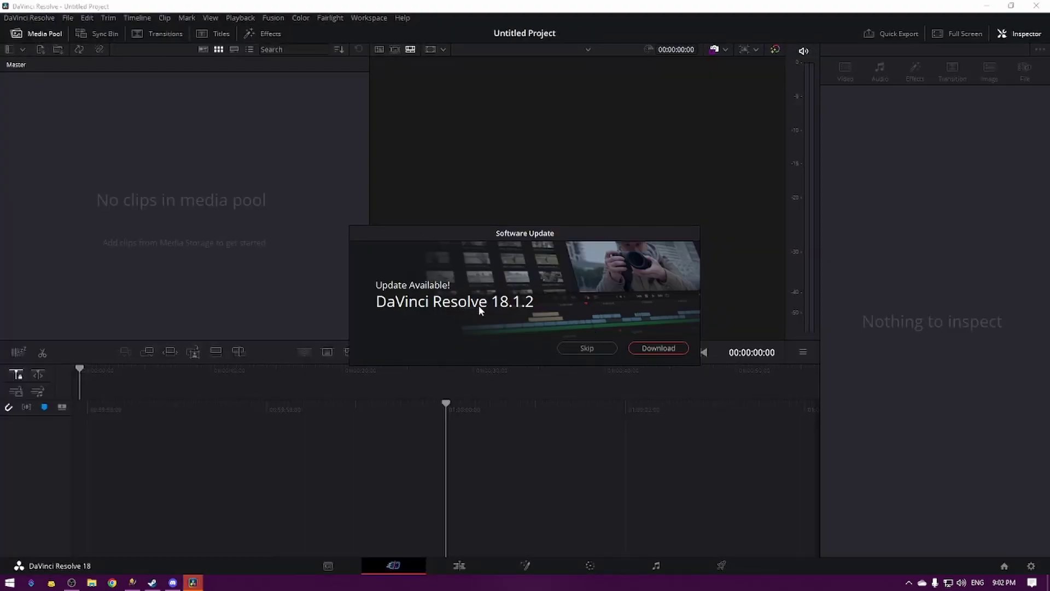
Skip the 18.1.2 update and import the AT-cm horror gameplay clip from the Rubi clips folder.
{"action": "left_click", "coordinate": [585, 348]}
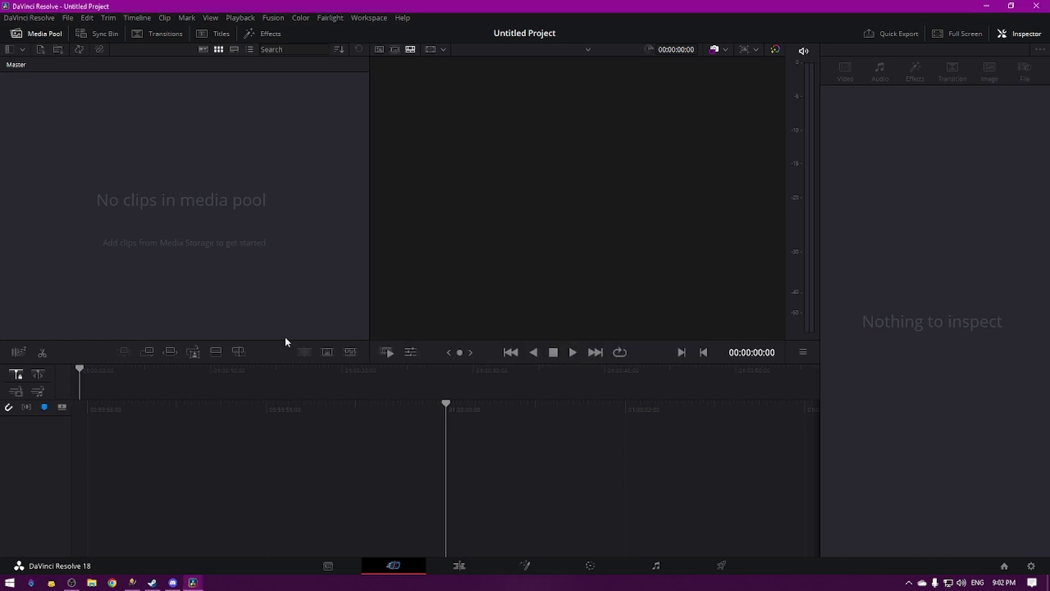
{"action": "right_click", "coordinate": [214, 150]}
{"action": "left_click", "coordinate": [167, 115]}
{"action": "right_click", "coordinate": [212, 176]}
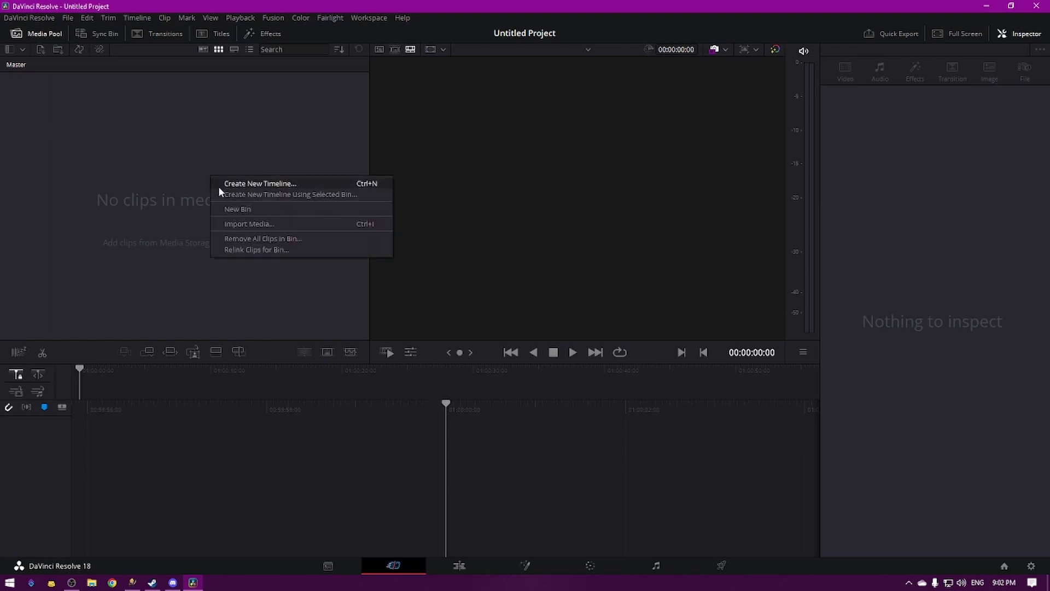
{"action": "left_click", "coordinate": [242, 225]}
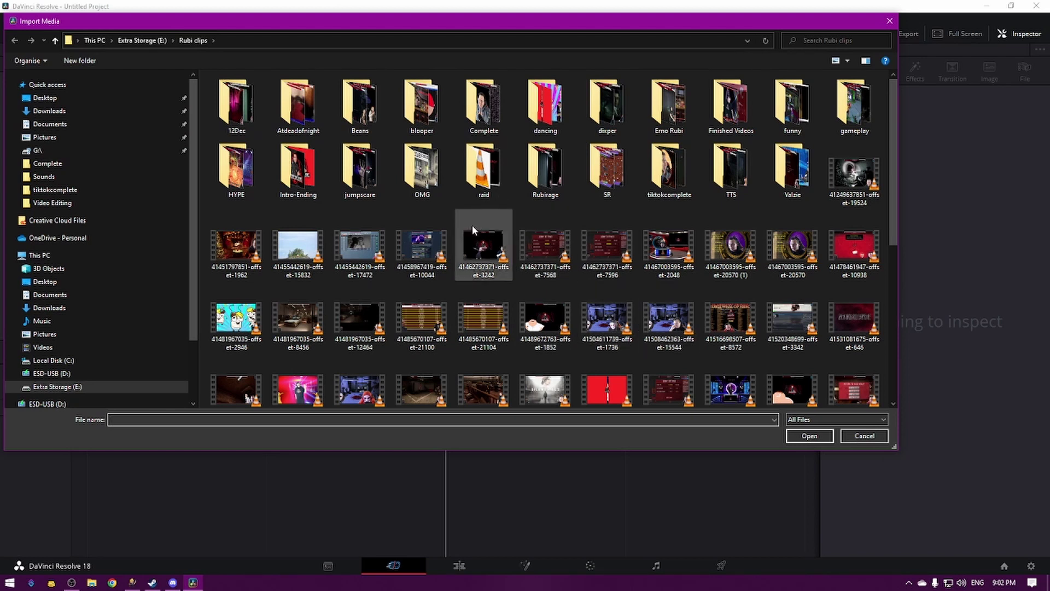
{"action": "scroll", "coordinate": [467, 243], "scroll_direction": "down", "scroll_amount": 5}
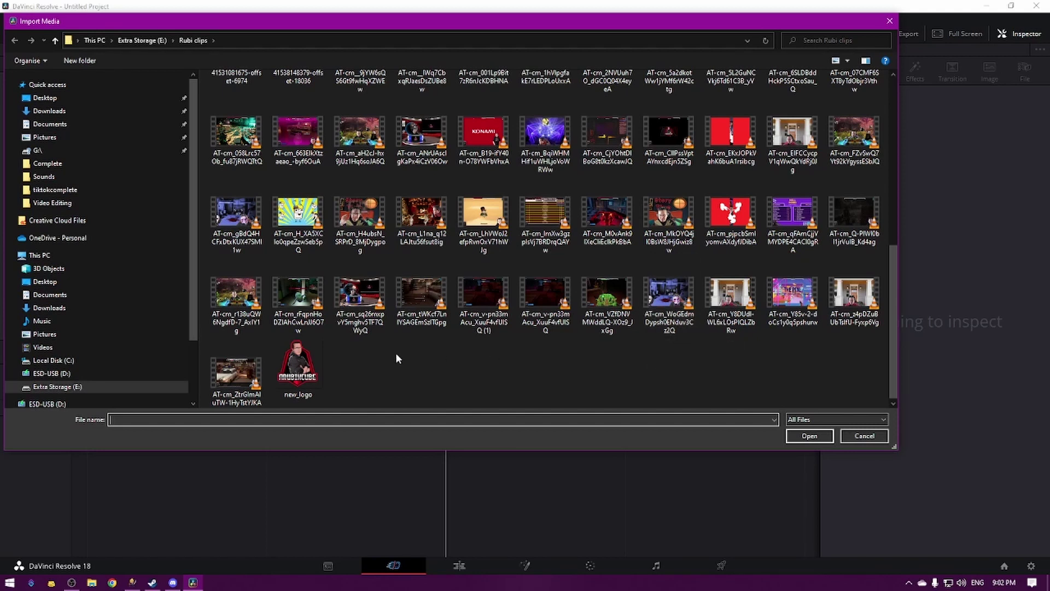
{"action": "scroll", "coordinate": [397, 359], "scroll_direction": "up", "scroll_amount": 5}
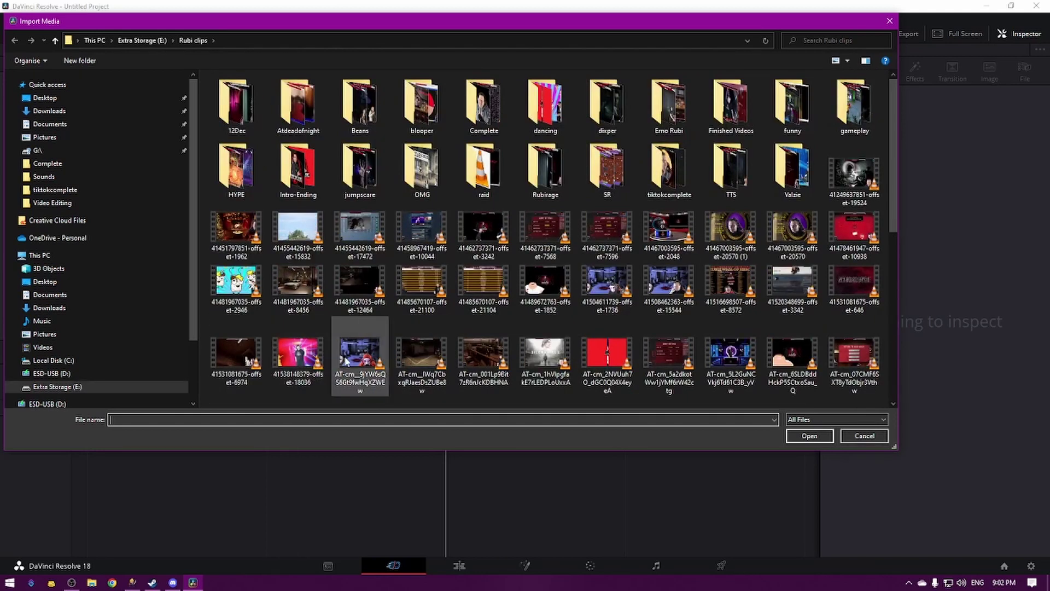
{"action": "double_click", "coordinate": [357, 356]}
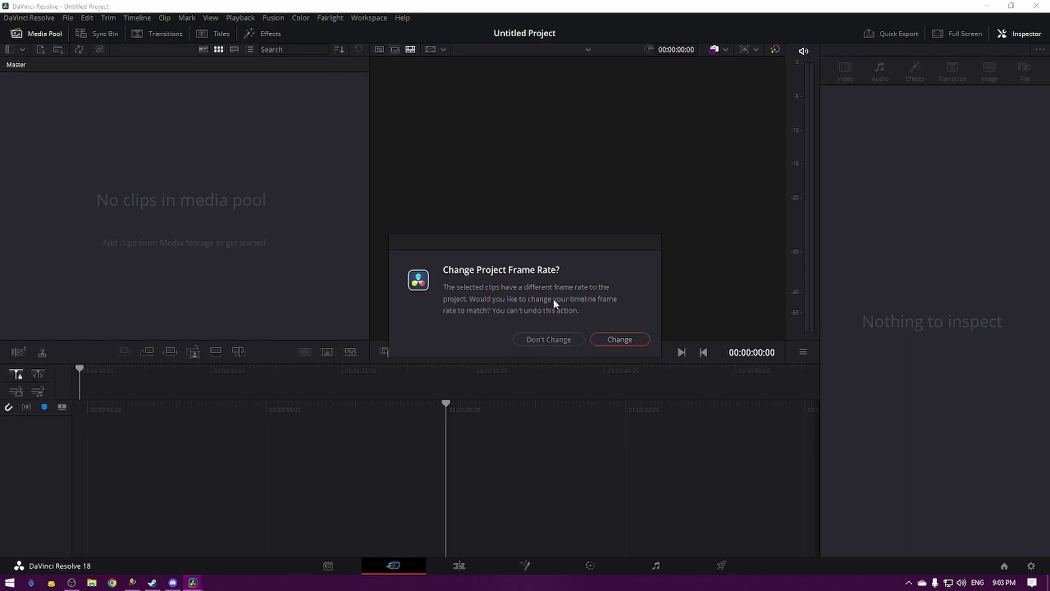
Keep the project frame rate, drop the clip onto a new Timeline 1, and play it back from the start.
{"action": "left_click", "coordinate": [543, 339]}
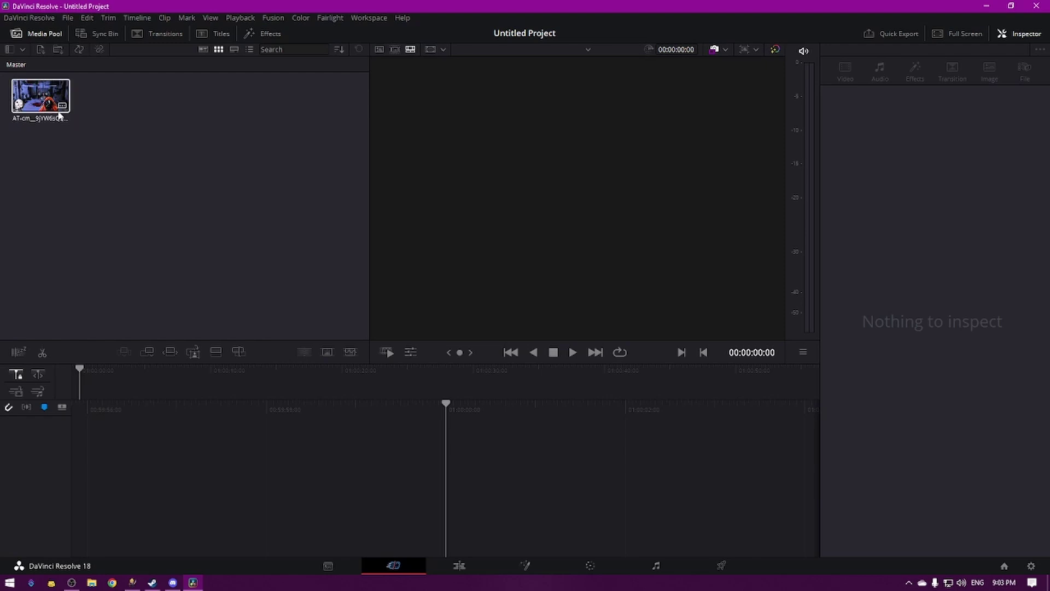
{"action": "left_click_drag", "start_coordinate": [59, 115], "coordinate": [473, 503]}
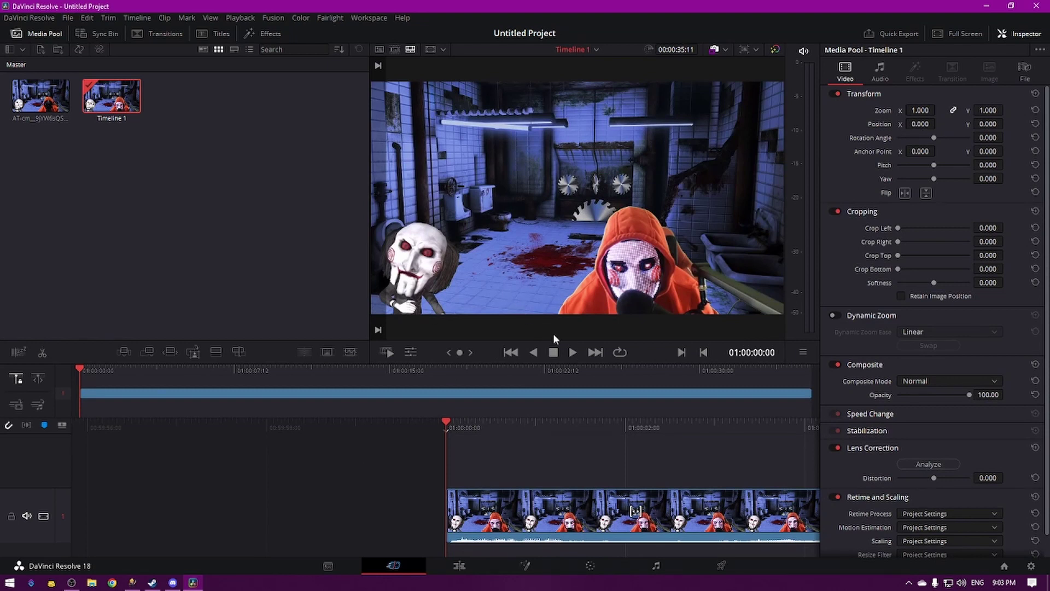
{"action": "key", "text": "space"}
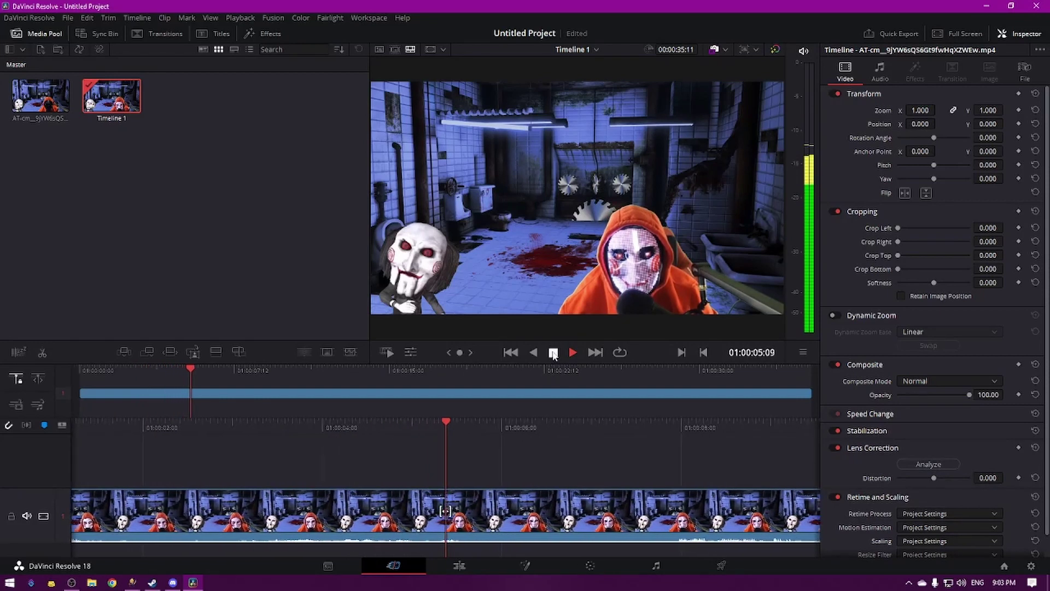
{"action": "left_click", "coordinate": [554, 354]}
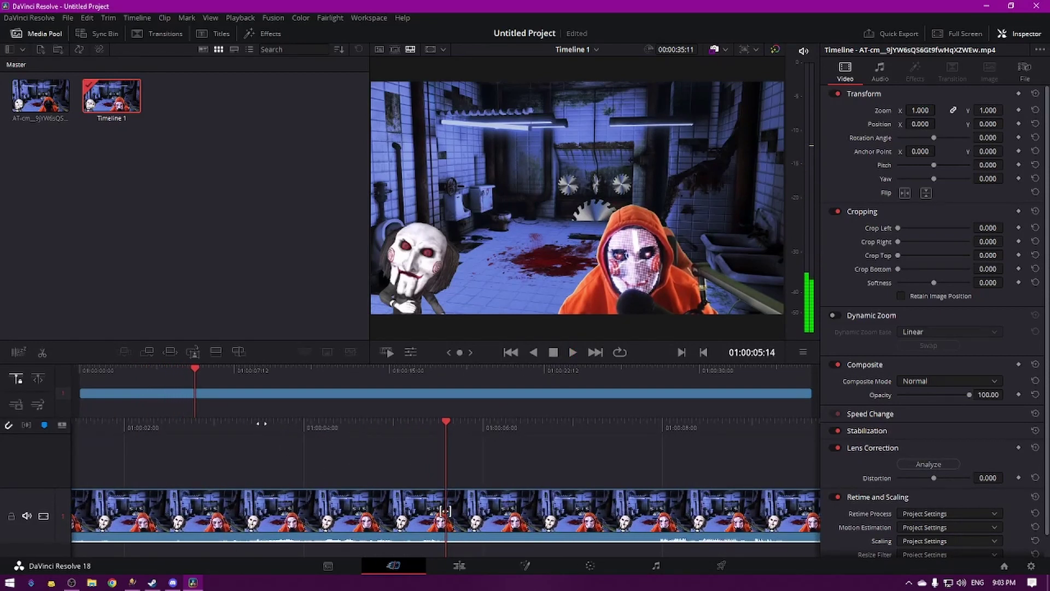
{"action": "key", "text": "Home"}
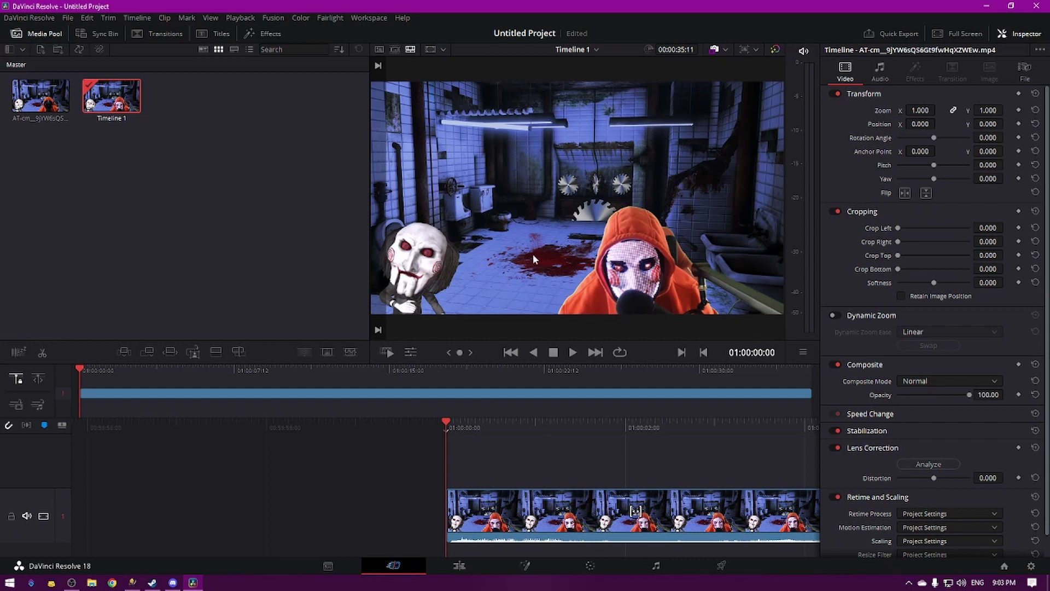
{"action": "left_click", "coordinate": [68, 18]}
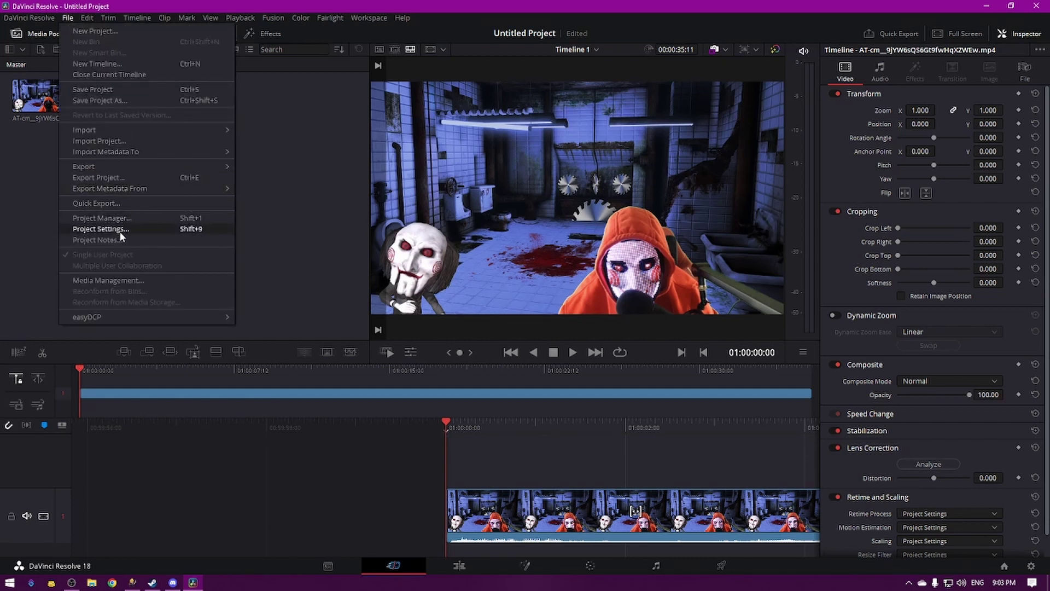
Set the timeline resolution to 1080 x 1920 in Project Settings and save.
{"action": "left_click", "coordinate": [101, 229]}
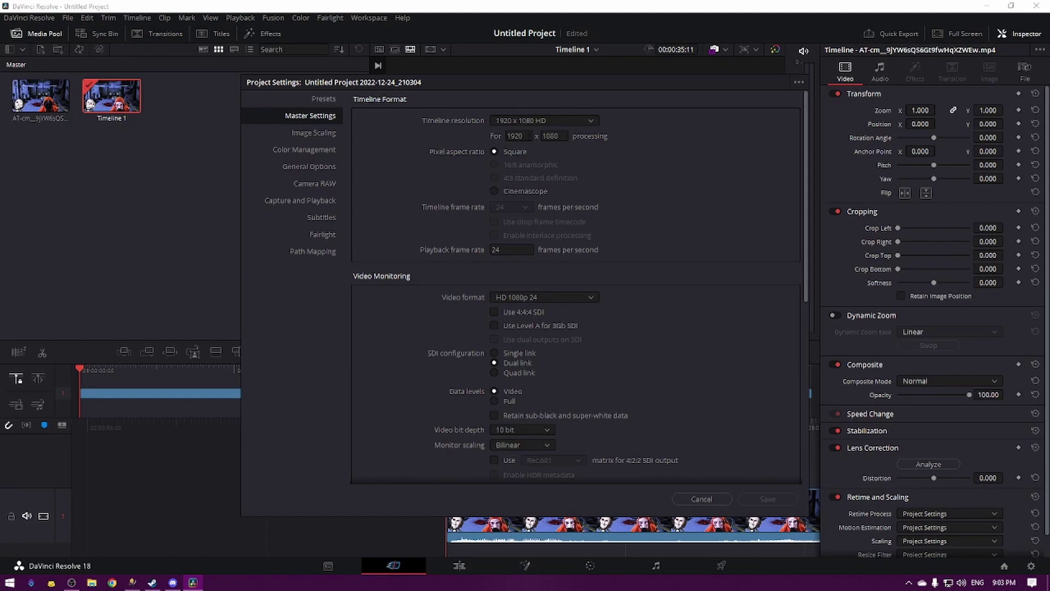
{"action": "left_click", "coordinate": [517, 136]}
{"action": "type", "text": "1080"}
{"action": "key", "text": "Tab"}
{"action": "type", "text": "1920"}
{"action": "left_click", "coordinate": [767, 504]}
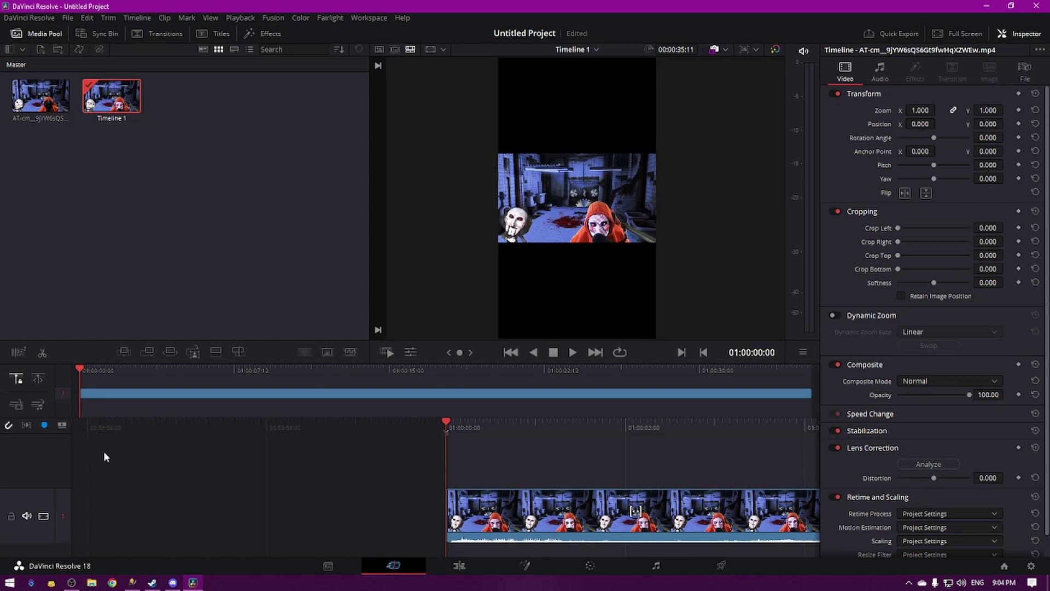
Add video track 2 holding a second copy of the gameplay clip, and mute track 1's audio.
{"action": "right_click", "coordinate": [54, 466]}
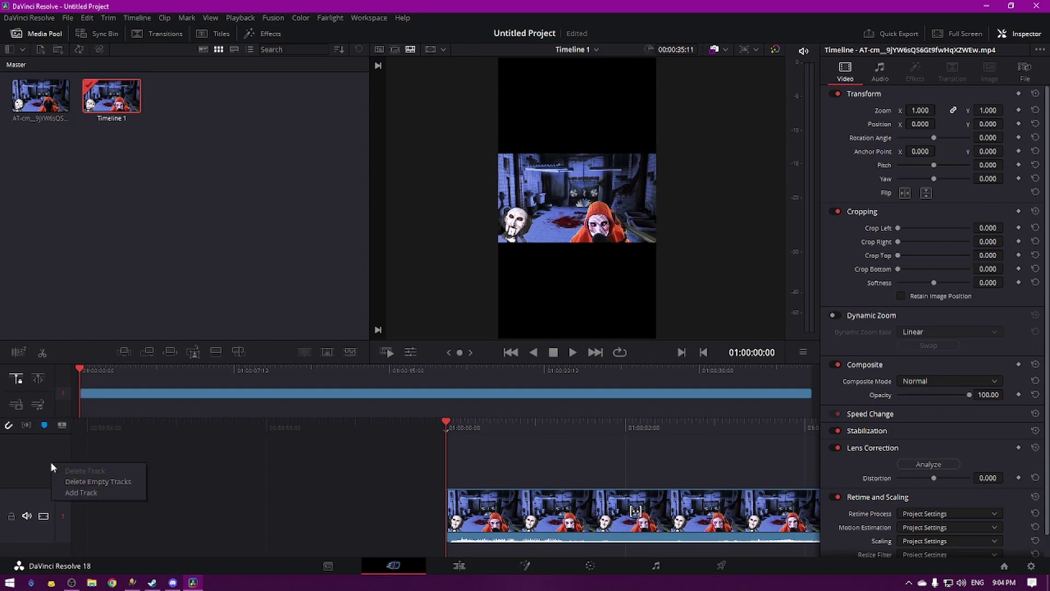
{"action": "left_click", "coordinate": [78, 492]}
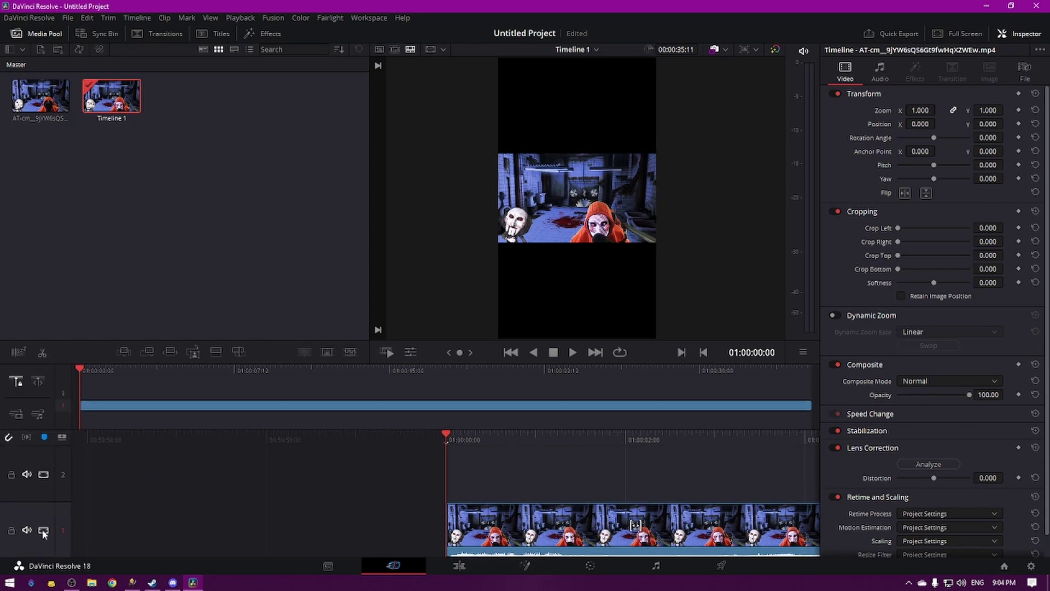
{"action": "left_click_drag", "start_coordinate": [50, 104], "coordinate": [452, 462]}
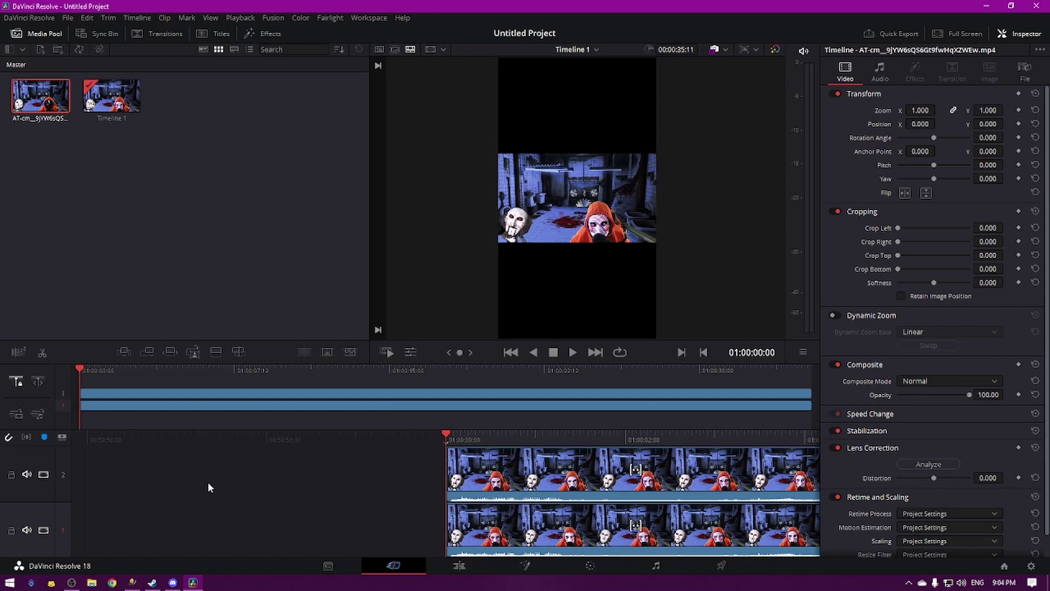
{"action": "left_click", "coordinate": [27, 529]}
{"action": "left_click", "coordinate": [517, 524]}
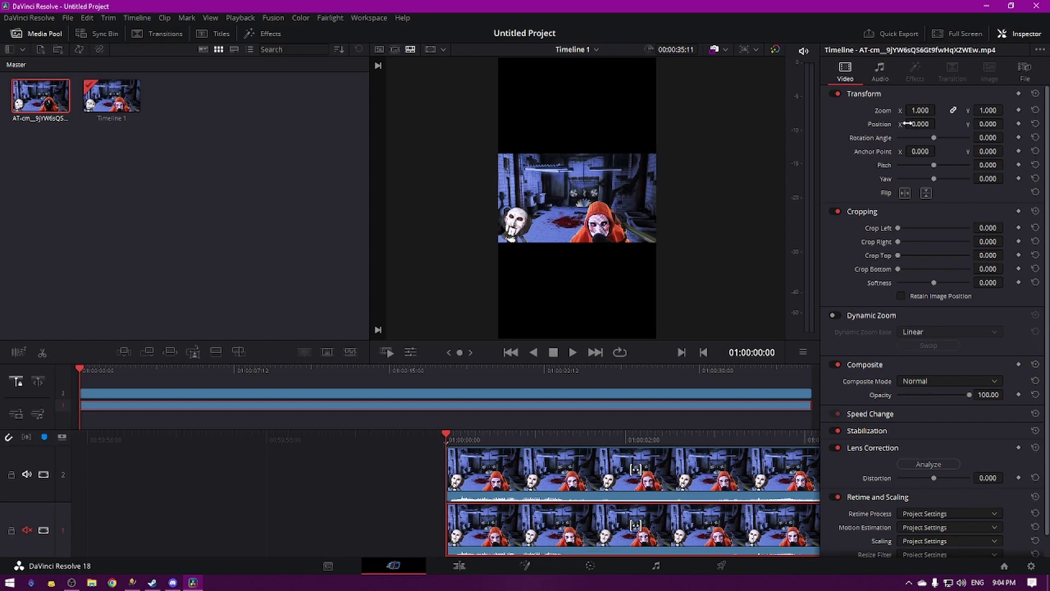
Zoom the V1 clip to about 3.31 and adjust its X position so it fills the vertical frame.
{"action": "left_click", "coordinate": [1015, 35]}
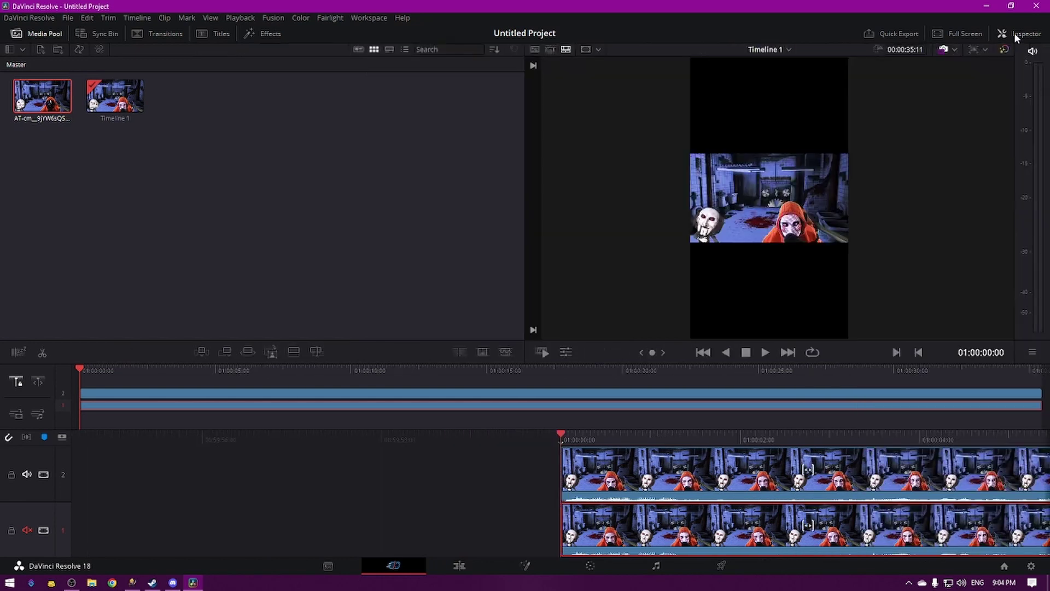
{"action": "left_click", "coordinate": [1017, 32]}
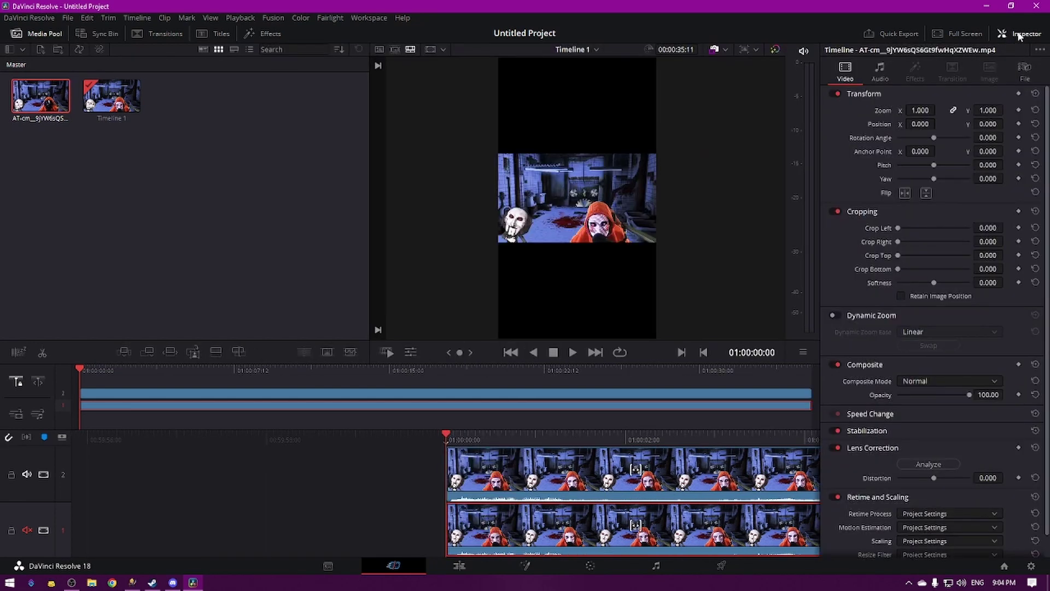
{"action": "mouse_move", "coordinate": [921, 109]}
{"action": "left_mouse_down"}
{"action": "mouse_move", "coordinate": [938, 110]}
{"action": "mouse_move", "coordinate": [912, 110]}
{"action": "left_mouse_up"}
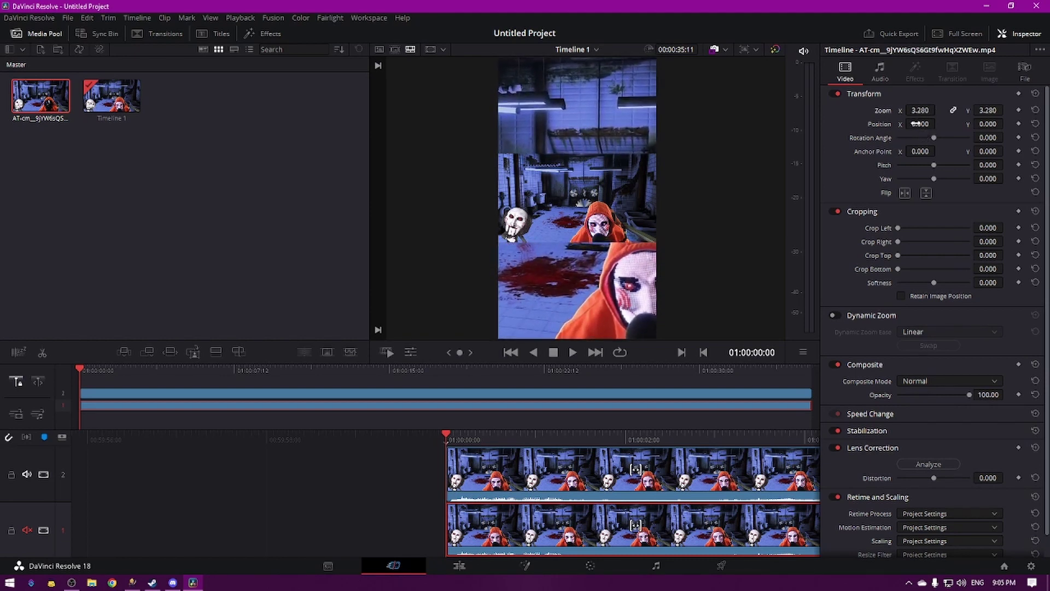
{"action": "left_click_drag", "start_coordinate": [916, 123], "coordinate": [939, 124]}
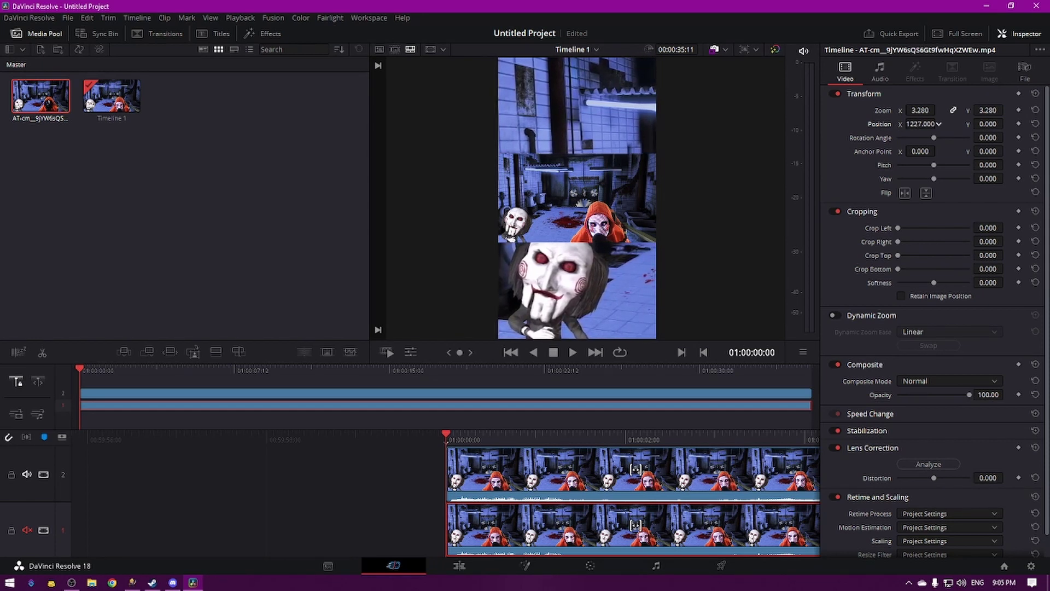
{"action": "left_click_drag", "start_coordinate": [910, 124], "coordinate": [938, 124]}
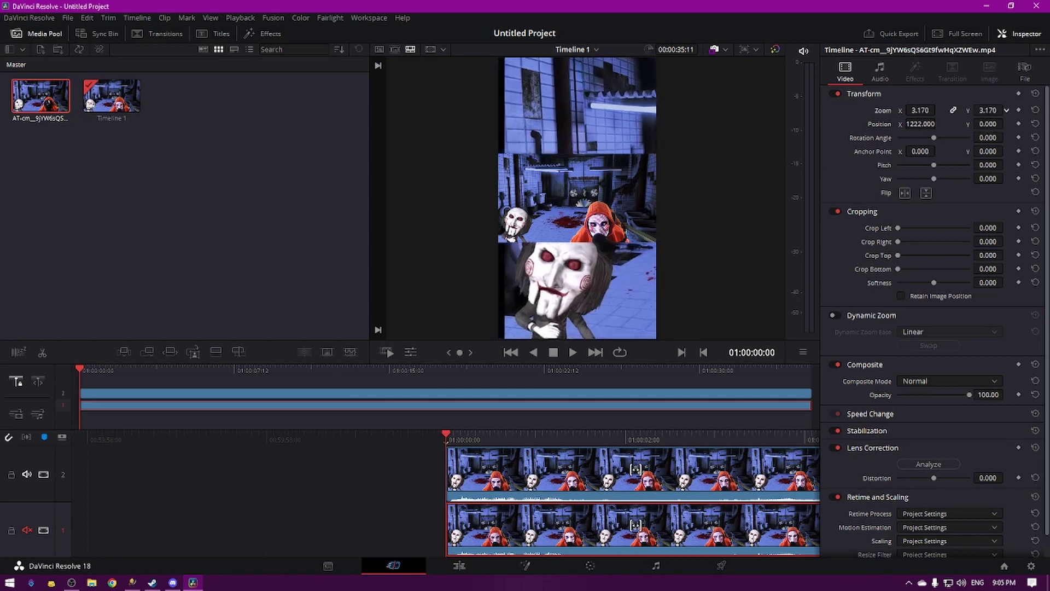
{"action": "left_click_drag", "start_coordinate": [988, 109], "coordinate": [1006, 109]}
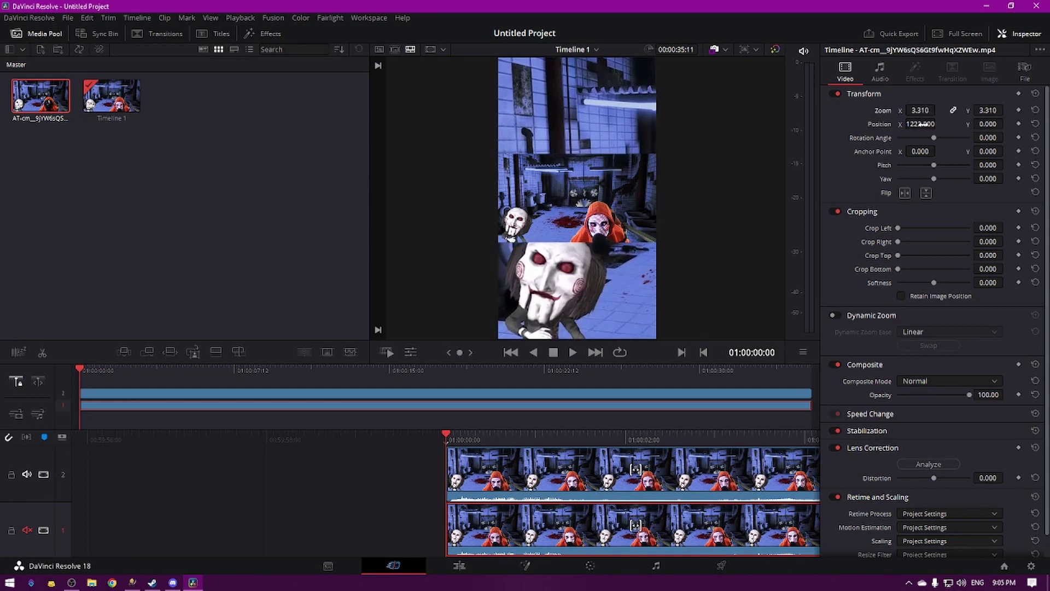
{"action": "left_click_drag", "start_coordinate": [924, 124], "coordinate": [938, 124]}
{"action": "left_click", "coordinate": [514, 464]}
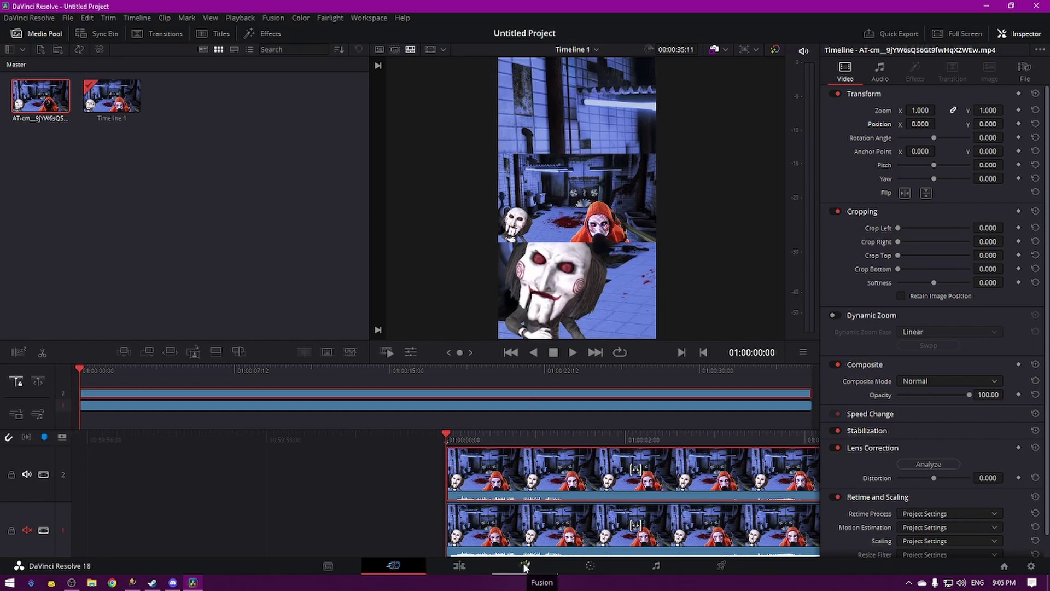
In Fusion, add an Ellipse mask to MediaIn1 and fit it as an oval around the orange-hooded face.
{"action": "left_click", "coordinate": [522, 562]}
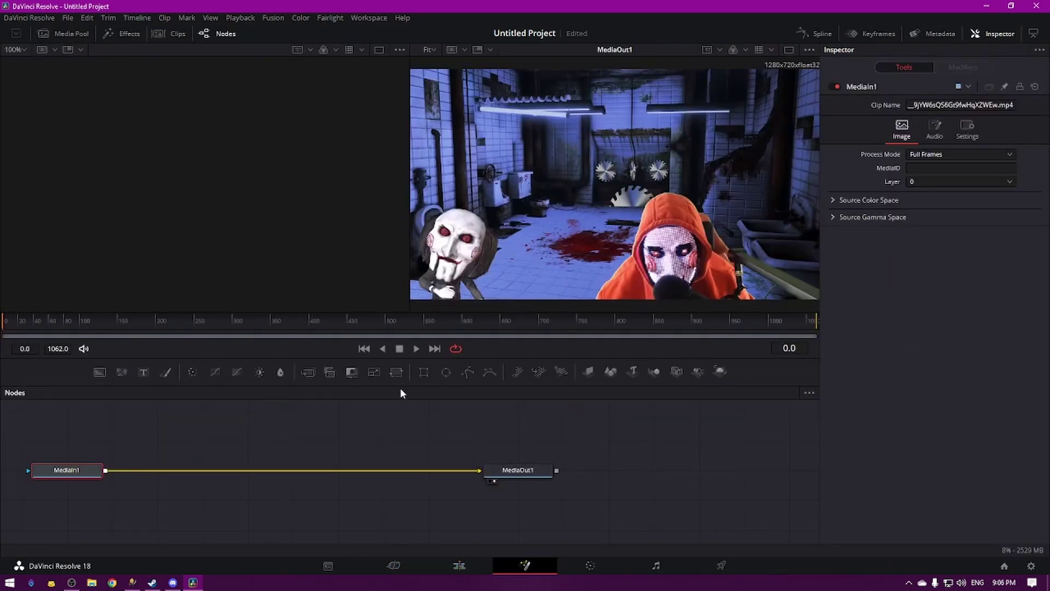
{"action": "left_click", "coordinate": [446, 372]}
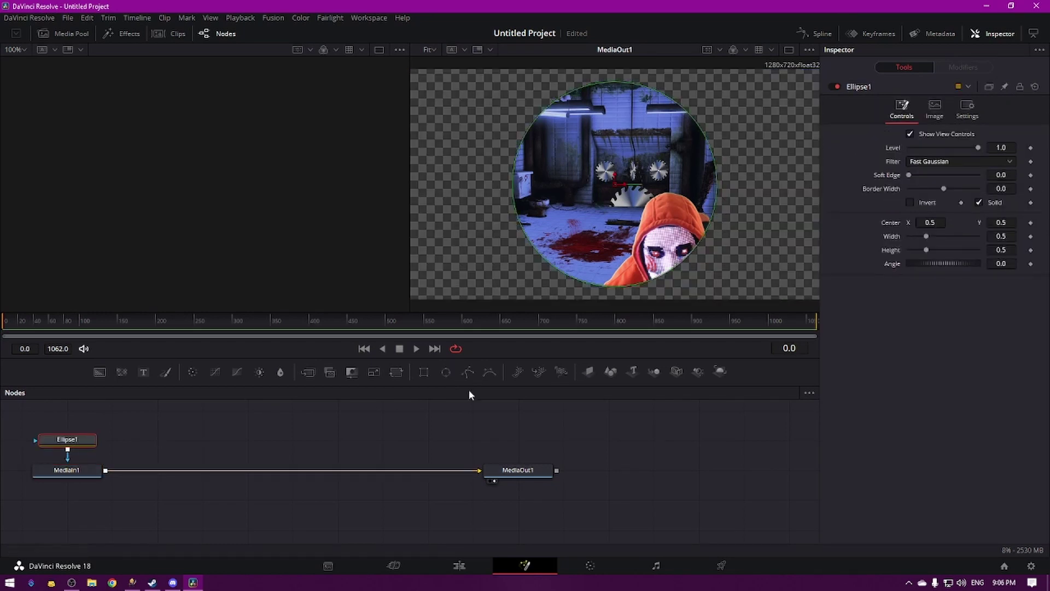
{"action": "left_click_drag", "start_coordinate": [687, 117], "coordinate": [655, 151]}
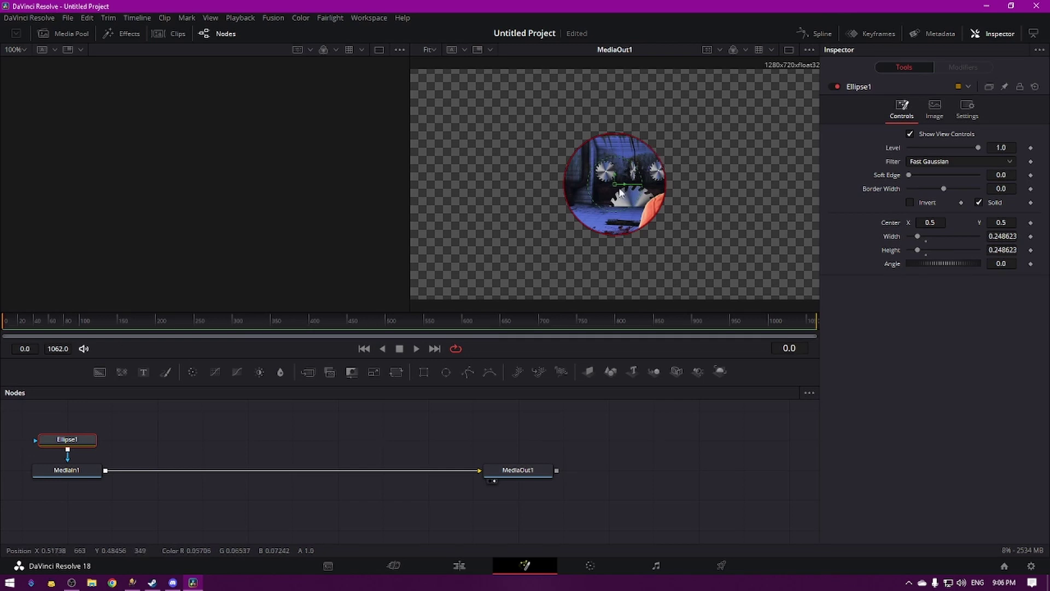
{"action": "mouse_move", "coordinate": [615, 189]}
{"action": "left_mouse_down"}
{"action": "mouse_move", "coordinate": [663, 230]}
{"action": "mouse_move", "coordinate": [709, 192]}
{"action": "left_mouse_up"}
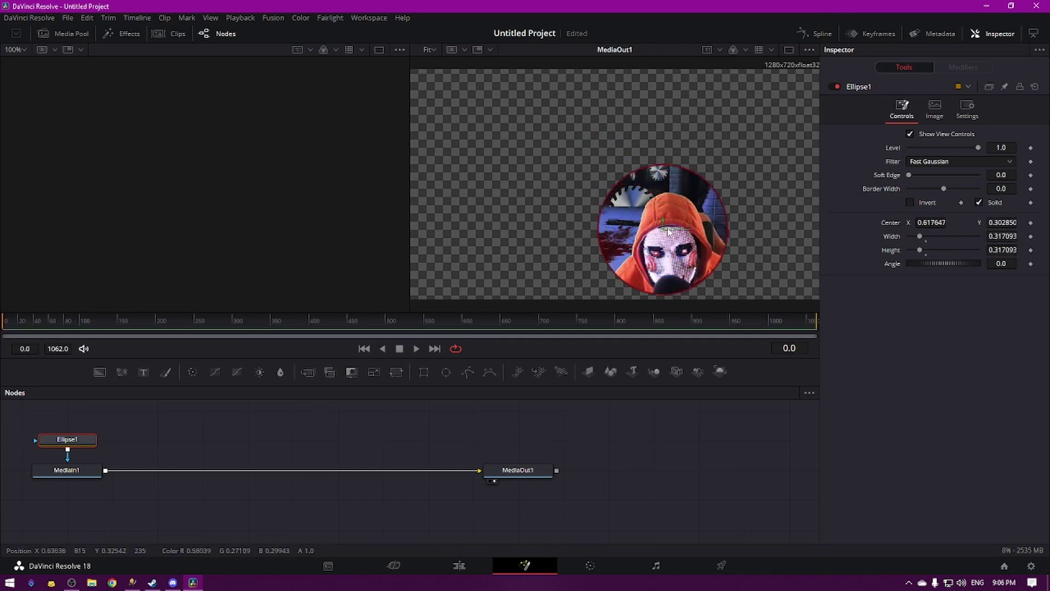
{"action": "left_click_drag", "start_coordinate": [663, 234], "coordinate": [674, 246]}
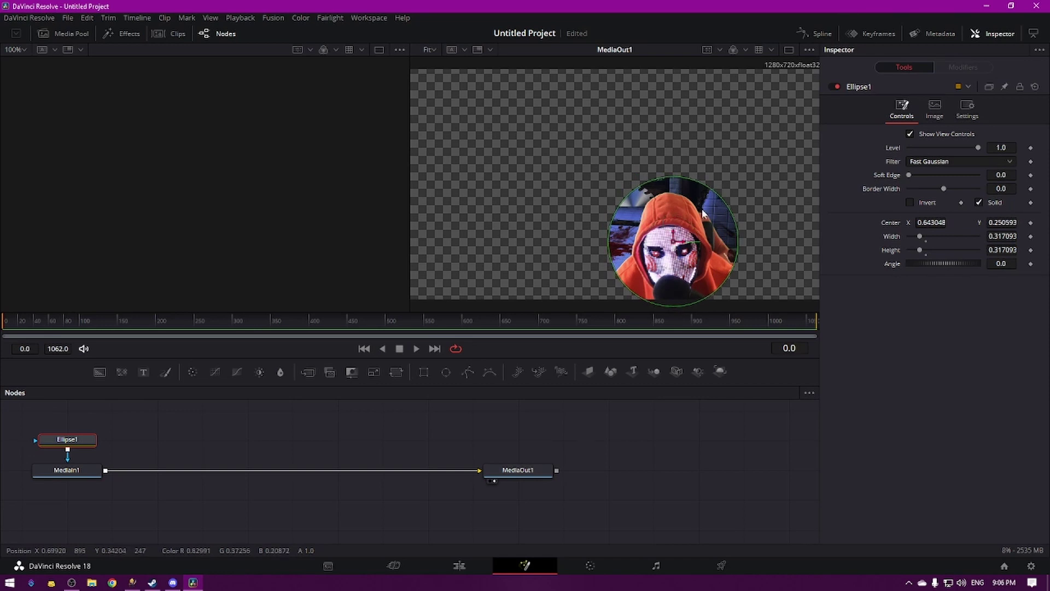
{"action": "left_click_drag", "start_coordinate": [719, 198], "coordinate": [714, 202]}
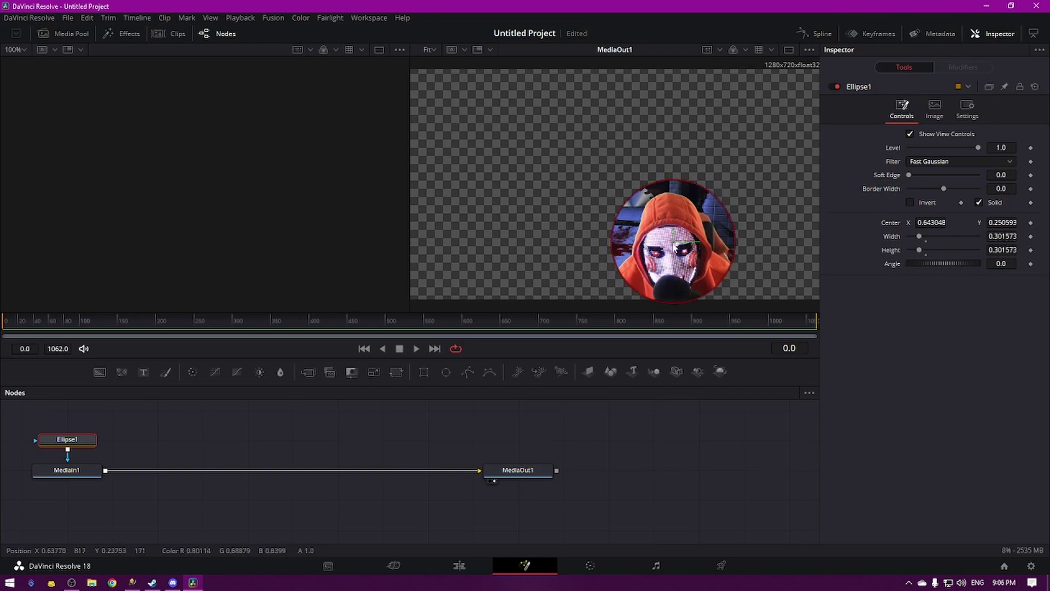
{"action": "left_click_drag", "start_coordinate": [675, 244], "coordinate": [672, 245]}
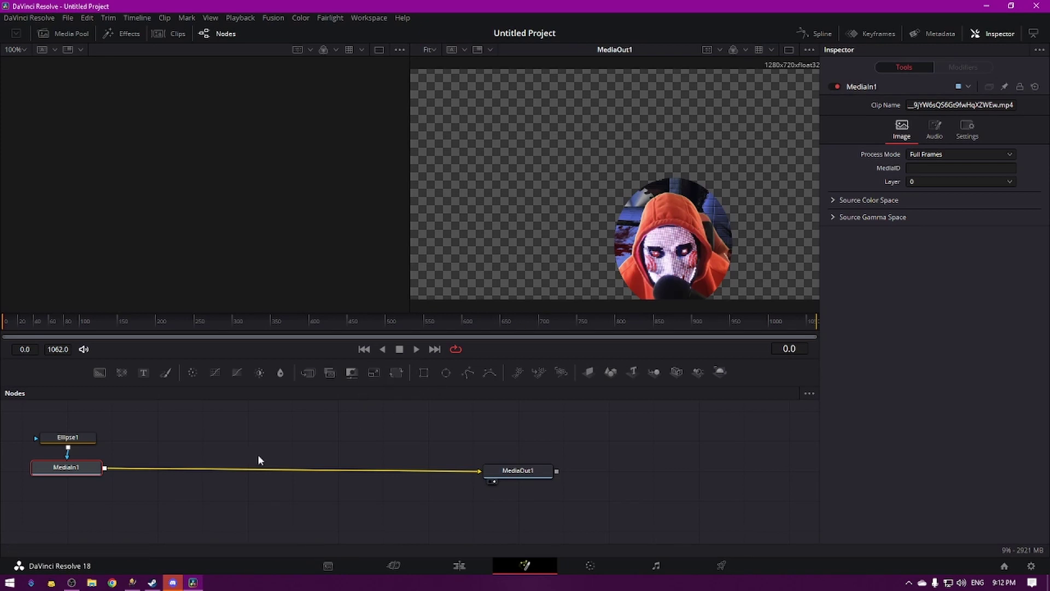
{"action": "left_click", "coordinate": [70, 438]}
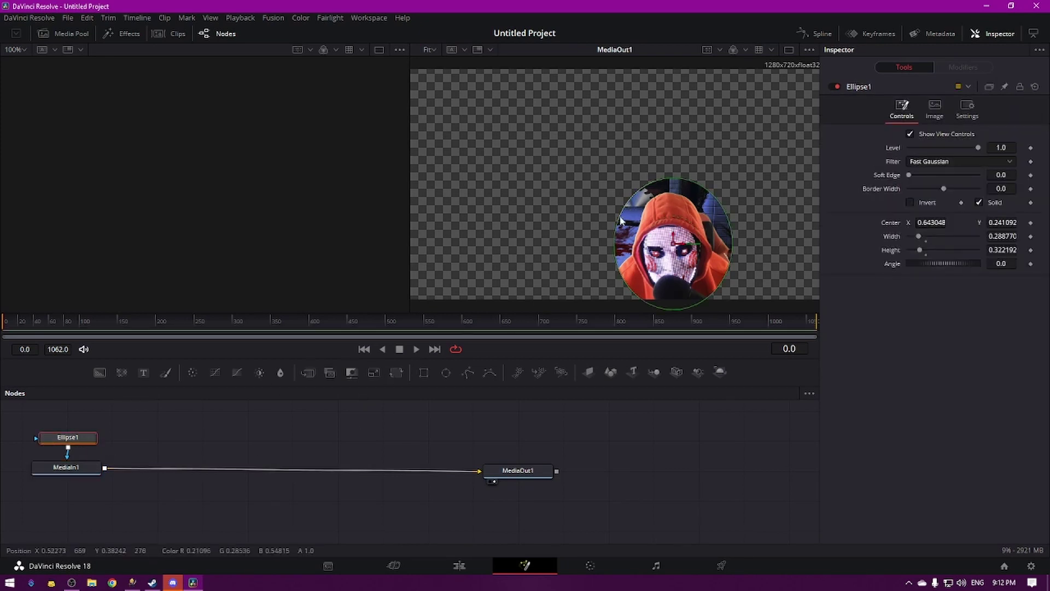
{"action": "left_click_drag", "start_coordinate": [618, 224], "coordinate": [618, 236]}
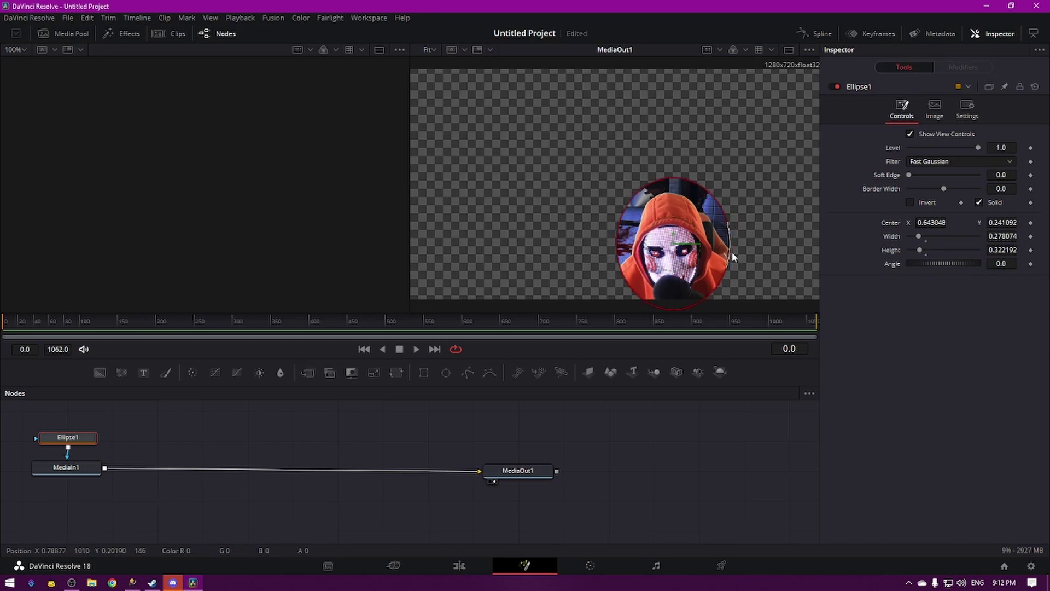
{"action": "left_click", "coordinate": [393, 566]}
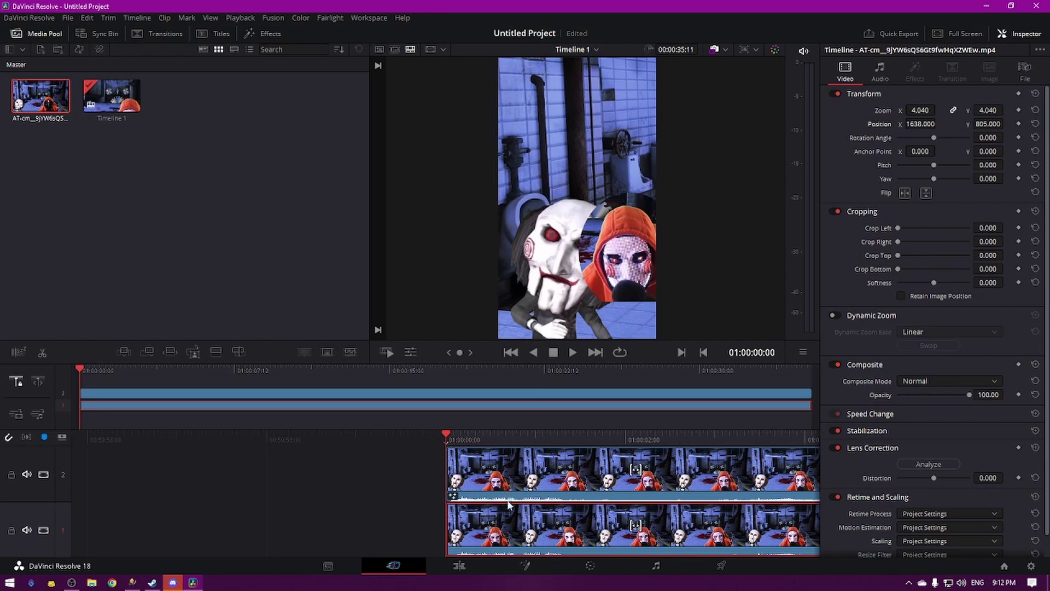
Set the V2 facecam to Zoom 2.600 and Position -488/2911 at the top of the frame.
{"action": "left_click", "coordinate": [528, 474]}
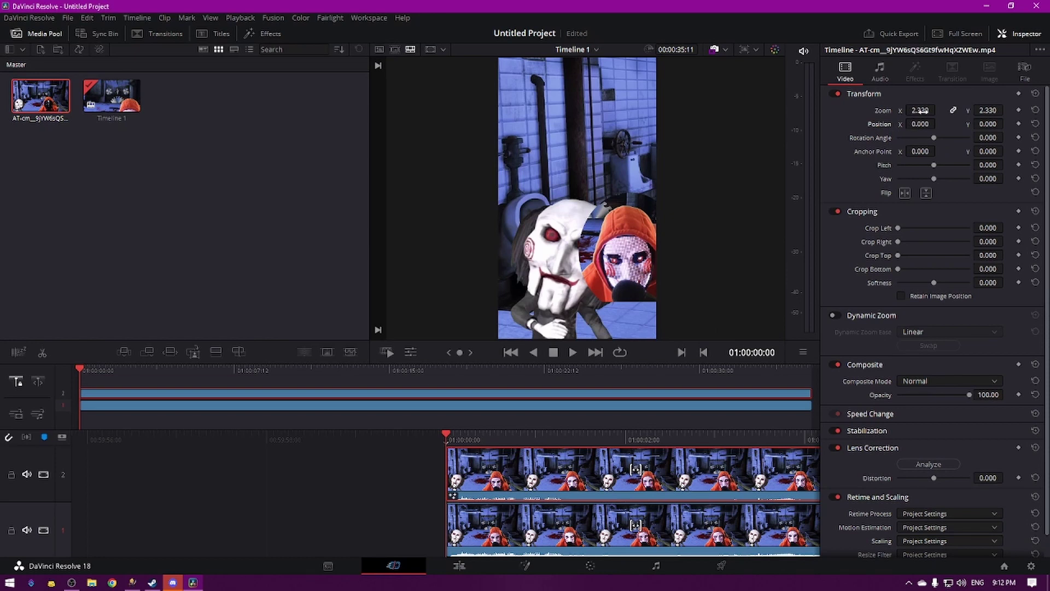
{"action": "left_click_drag", "start_coordinate": [920, 110], "coordinate": [922, 124]}
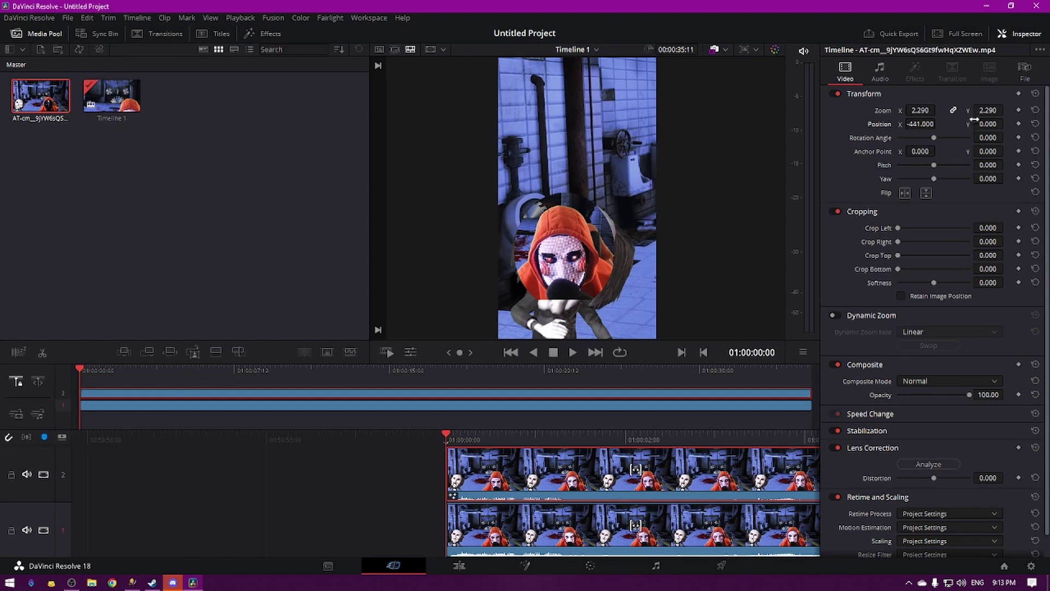
{"action": "left_click_drag", "start_coordinate": [988, 125], "coordinate": [1007, 123]}
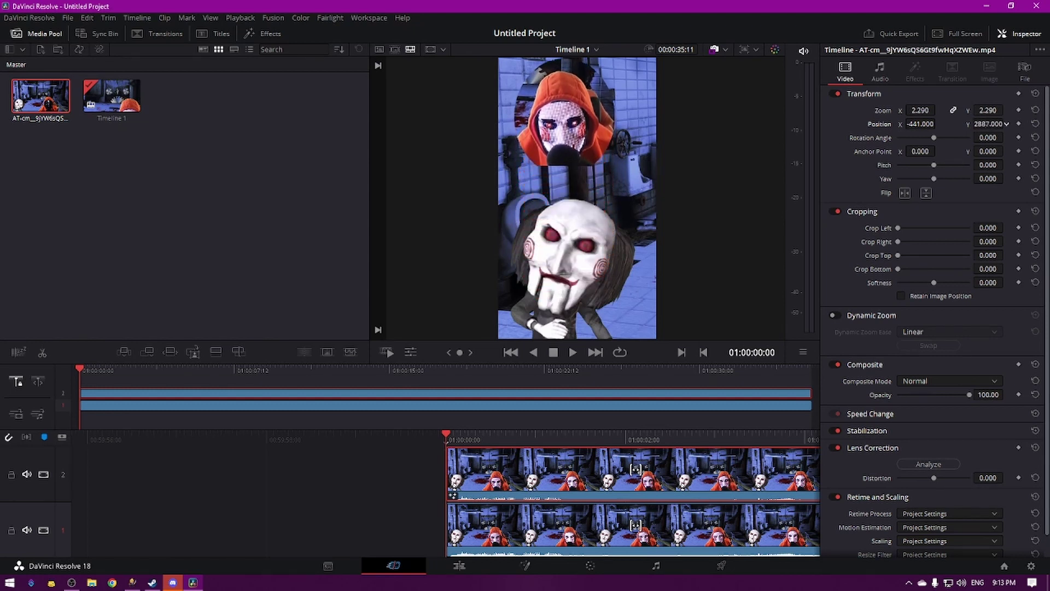
{"action": "mouse_move", "coordinate": [1006, 123]}
{"action": "left_mouse_down"}
{"action": "mouse_move", "coordinate": [939, 110]}
{"action": "mouse_move", "coordinate": [938, 123]}
{"action": "left_mouse_up"}
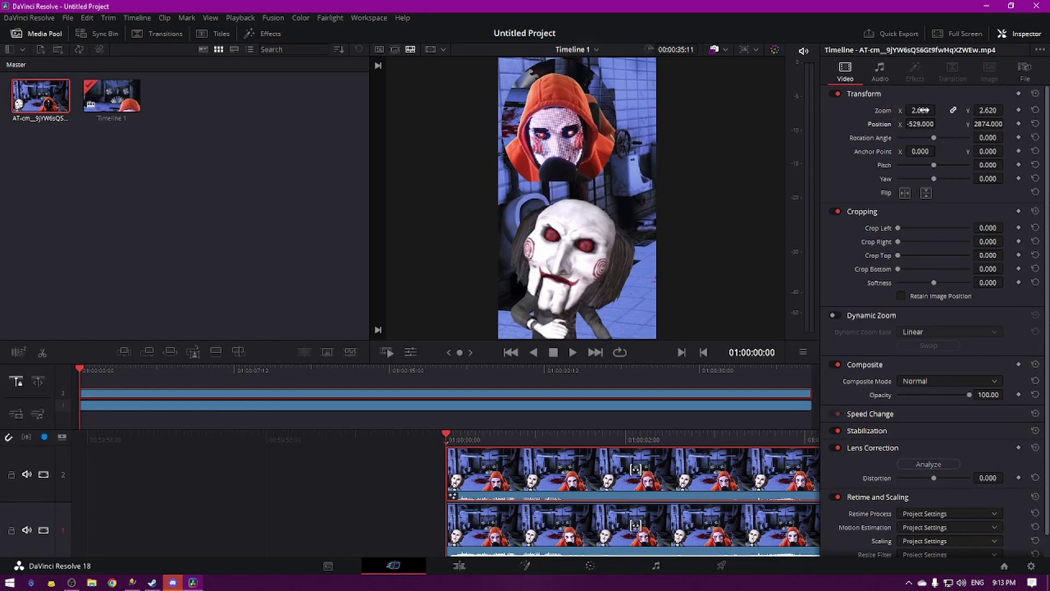
{"action": "mouse_move", "coordinate": [920, 110]}
{"action": "left_mouse_down"}
{"action": "mouse_move", "coordinate": [939, 123]}
{"action": "mouse_move", "coordinate": [928, 124]}
{"action": "mouse_move", "coordinate": [1006, 123]}
{"action": "left_mouse_up"}
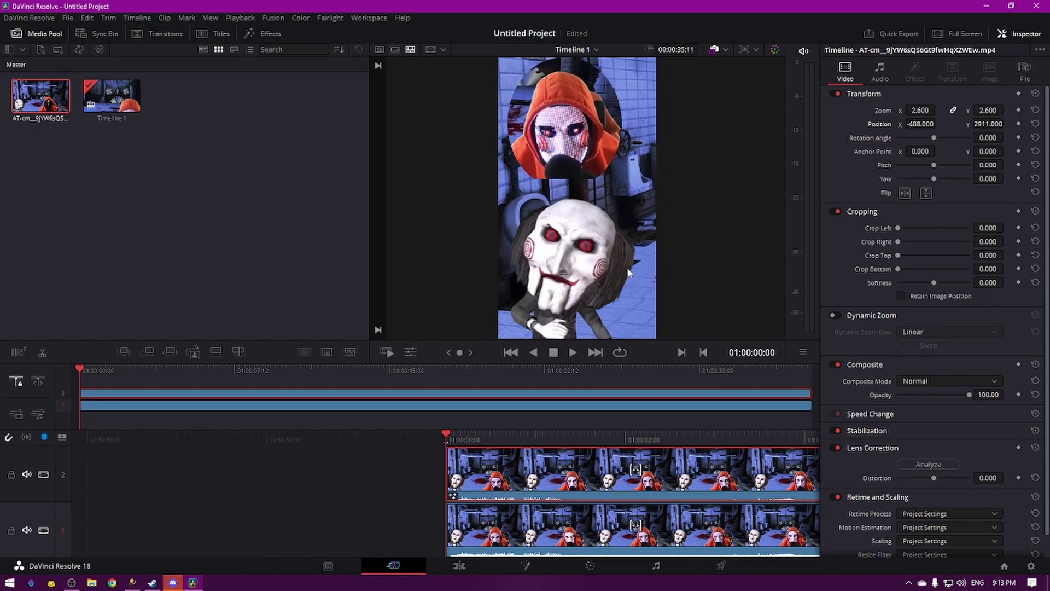
Save the project and lower the V1 gameplay clip's opacity to 39.69.
{"action": "key", "text": "ctrl+s"}
{"action": "left_click", "coordinate": [516, 512]}
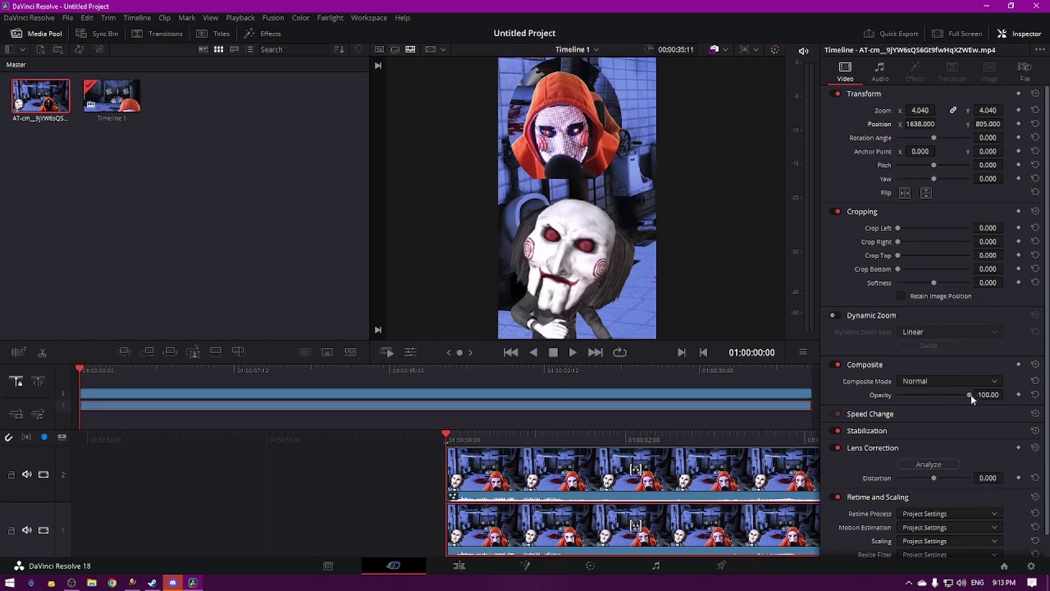
{"action": "left_click_drag", "start_coordinate": [969, 395], "coordinate": [922, 392]}
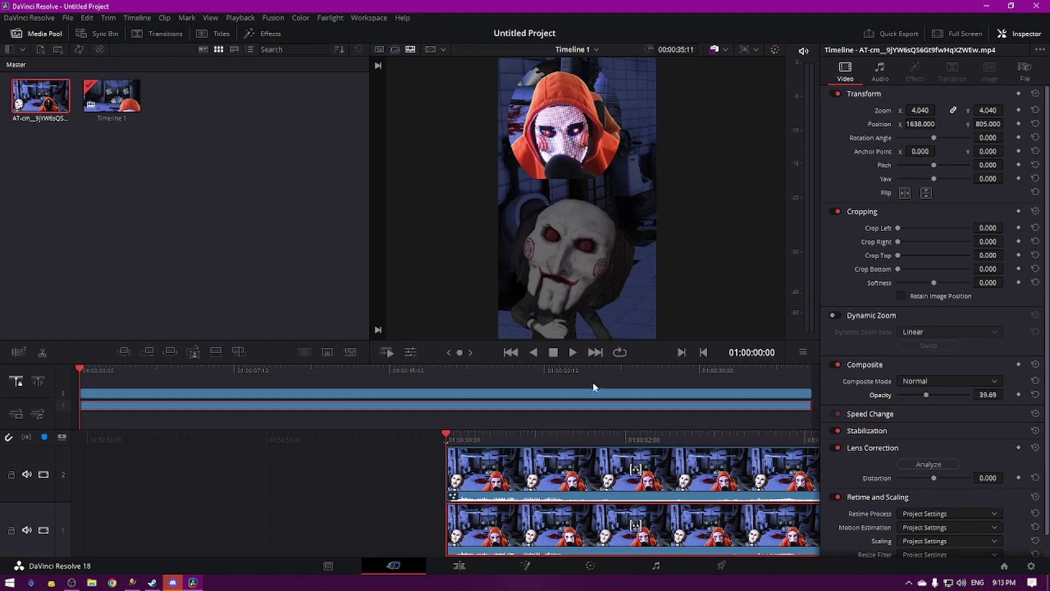
{"action": "left_click", "coordinate": [567, 472]}
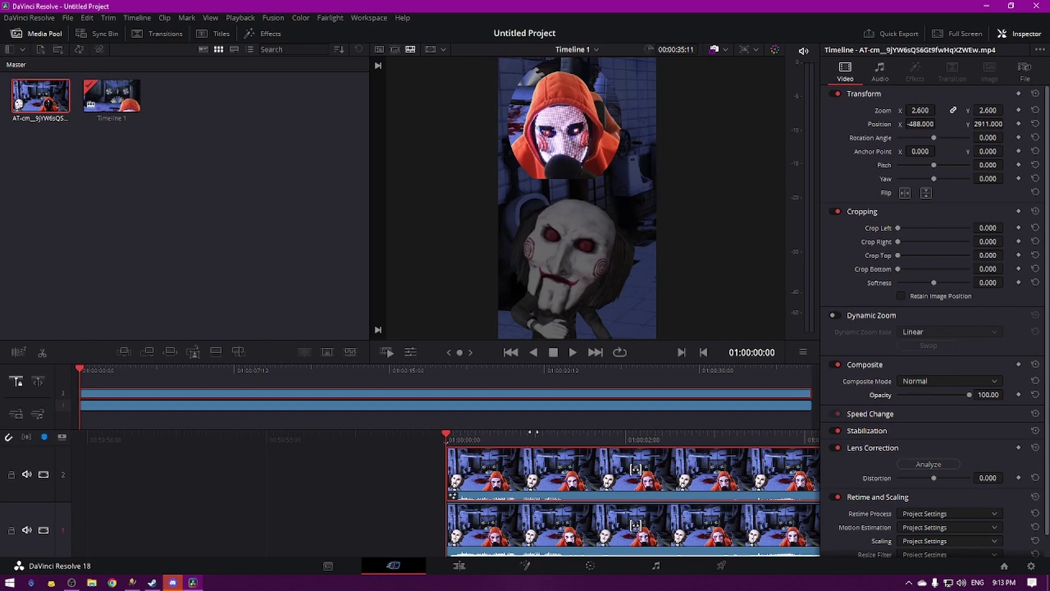
Play back the stacked vertical edit and mute track 1's audio.
{"action": "left_click", "coordinate": [573, 352]}
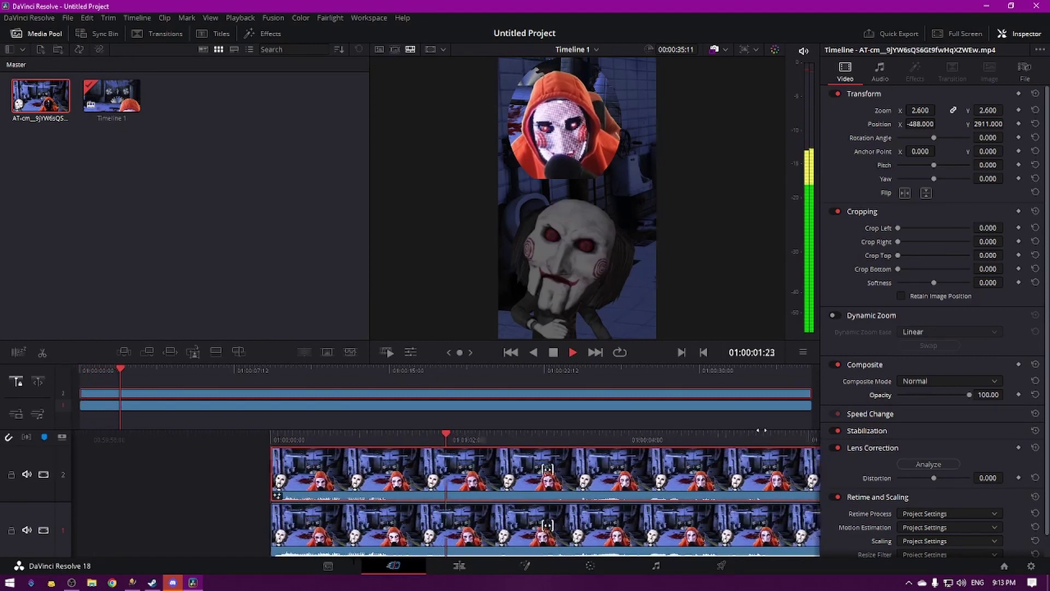
{"action": "left_click", "coordinate": [27, 529]}
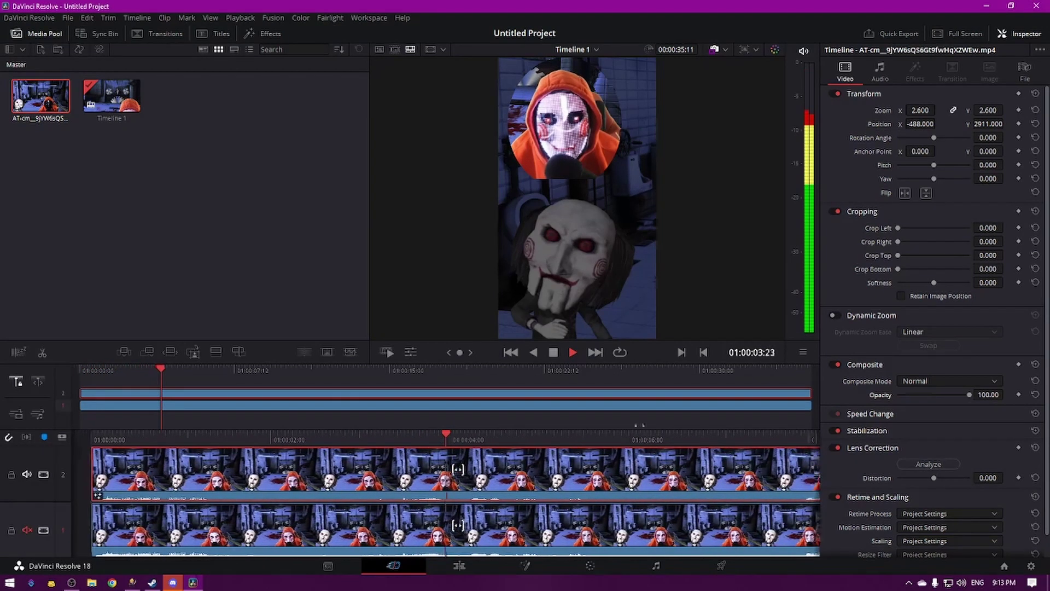